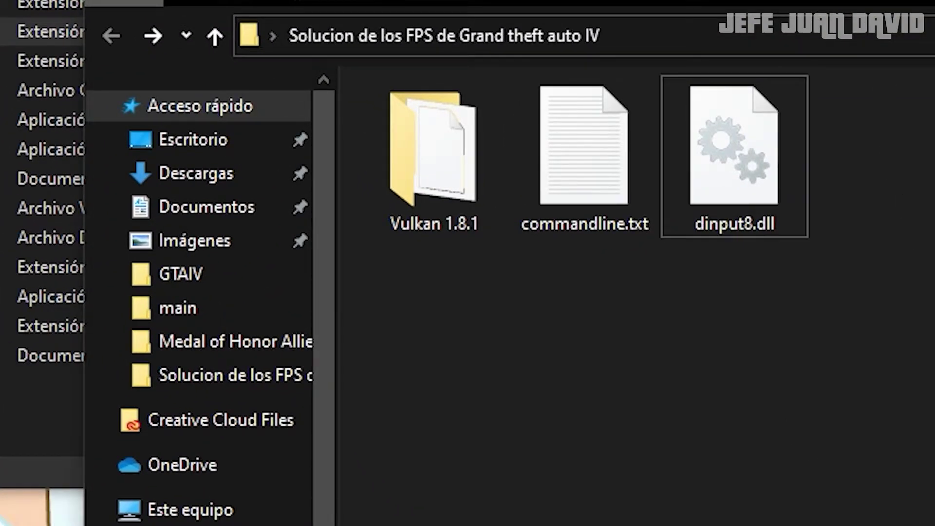
# Step: Open the x32 folder inside Vulkan 1.8.1 in the Grand Theft Auto IV FPS solution folder and examine its DLL files
pyautogui.moveTo(750, 288); pyautogui.dragTo(434, 233)
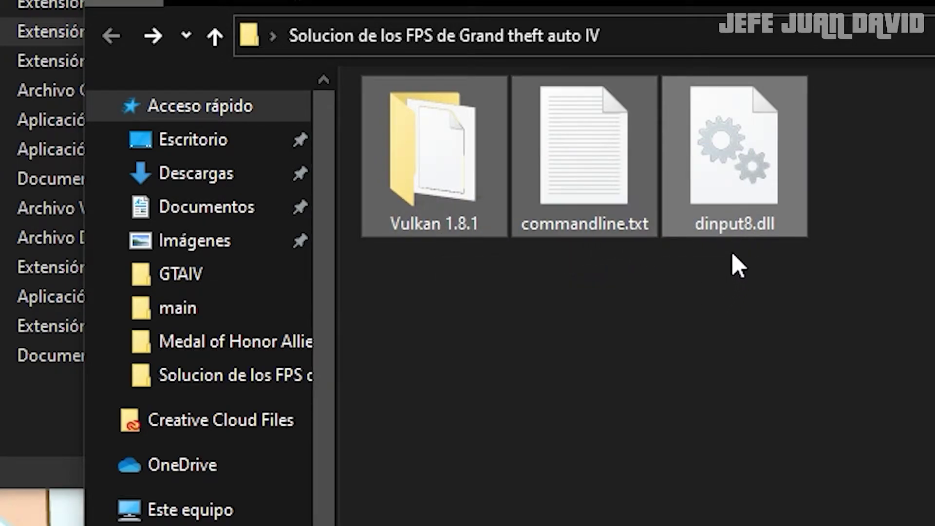
pyautogui.click(722, 352)
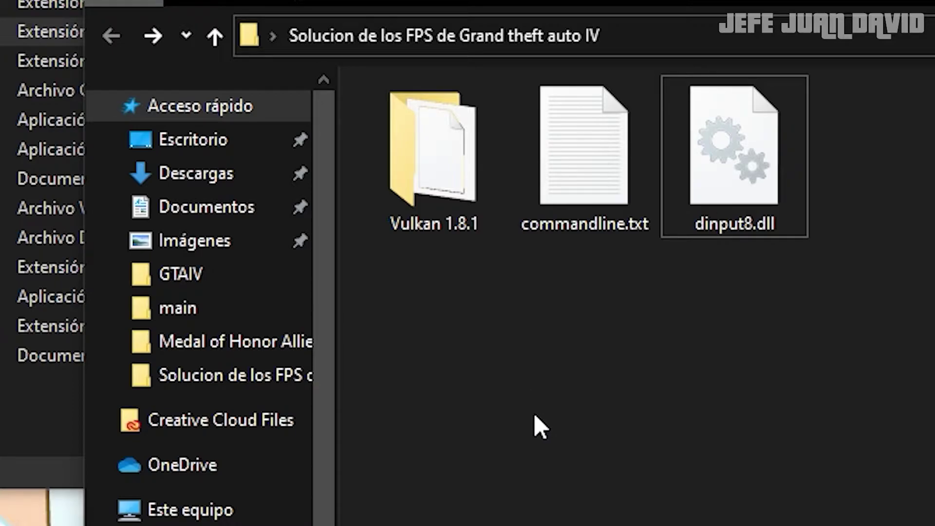
pyautogui.doubleClick(415, 186)
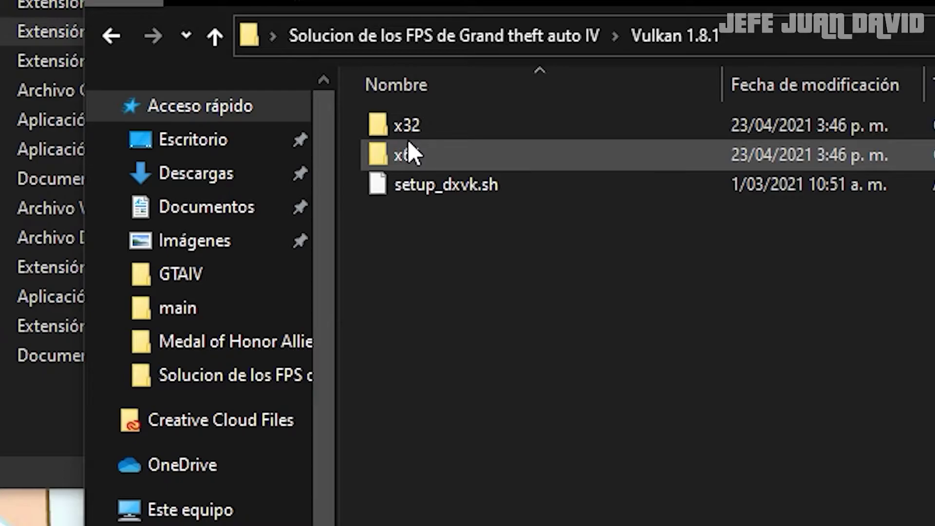
pyautogui.moveTo(409, 143)
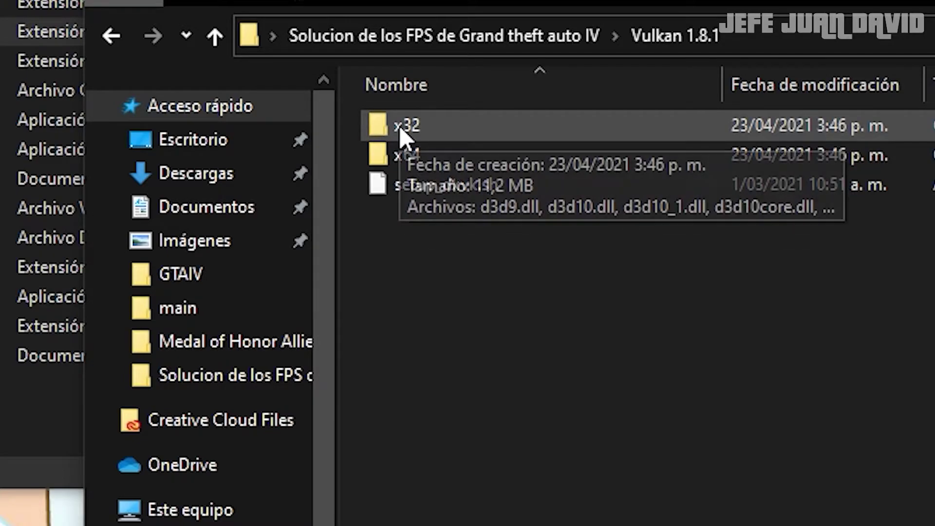
pyautogui.doubleClick(401, 127)
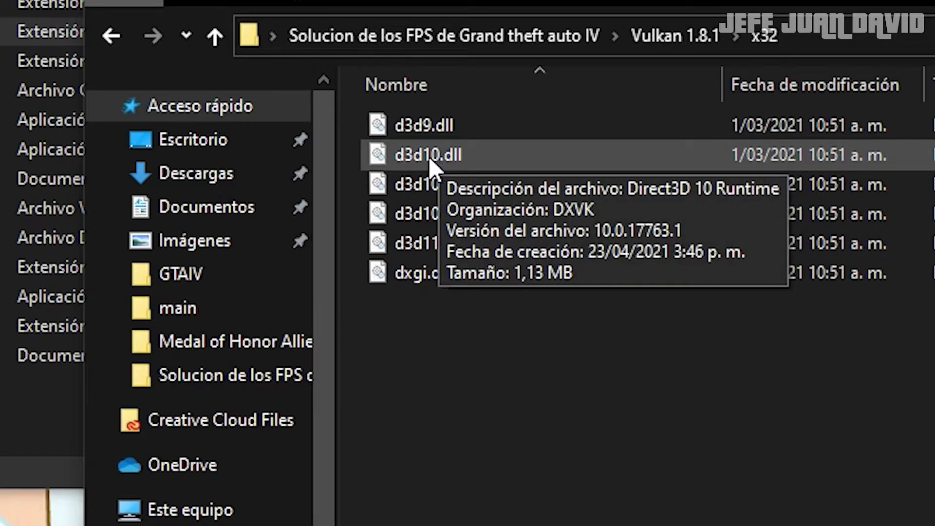
pyautogui.moveTo(444, 191)
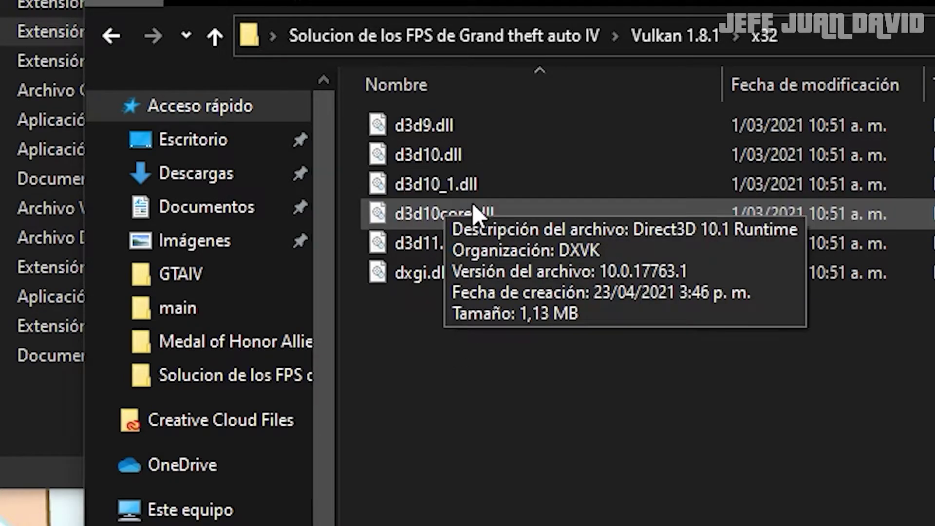
pyautogui.moveTo(422, 242)
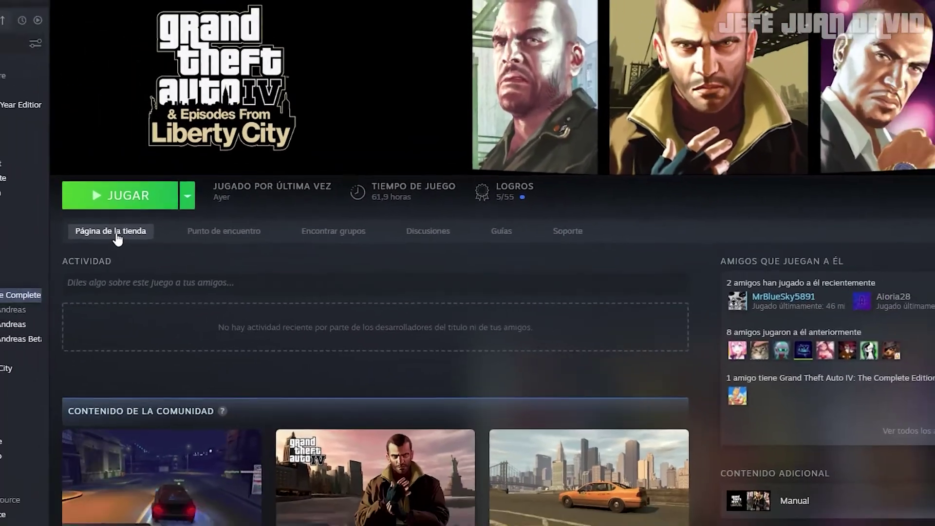
# Step: Check the DirectX version in the system requirements on the Grand Theft Auto IV store page, and return to the file folders
pyautogui.click(114, 236)
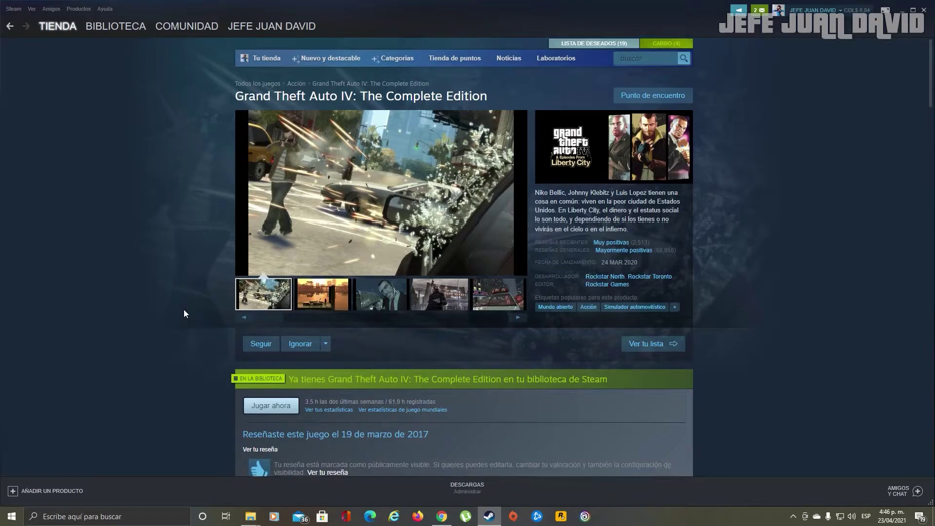
pyautogui.scroll(-10, 184, 313)
pyautogui.scroll(-5, 184, 310)
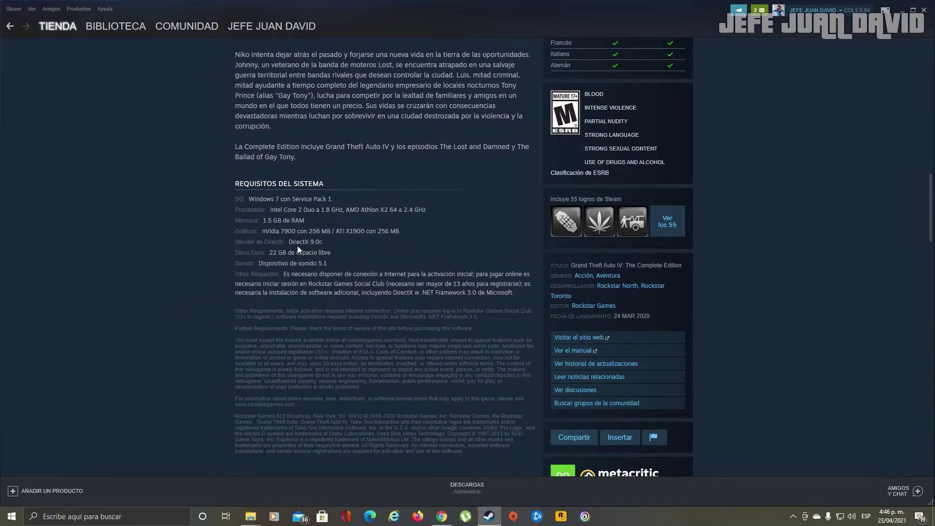
pyautogui.moveTo(289, 242); pyautogui.dragTo(326, 244)
pyautogui.click(491, 516)
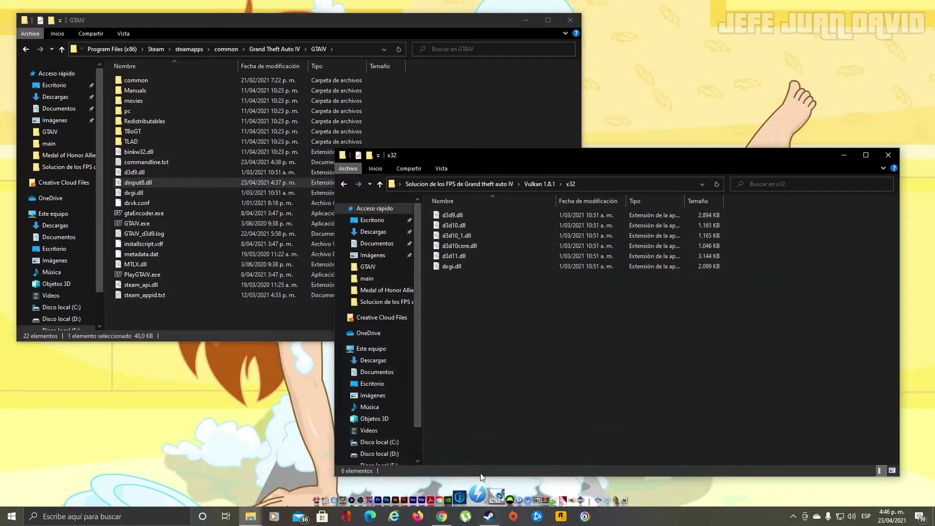
# Step: Select d3d9.dll and dxgi.dll in the x32 folder and locate the same two files in the GTAIV game folder
pyautogui.click(463, 220)
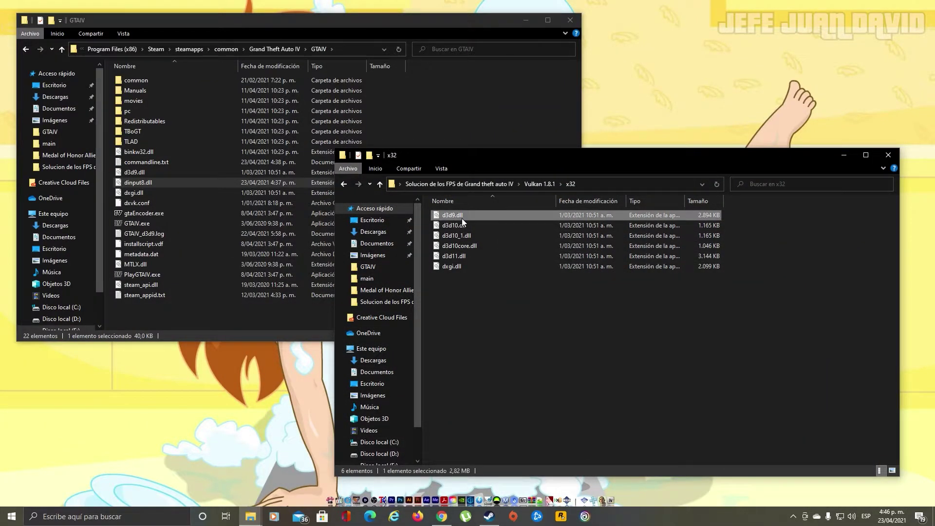
pyautogui.keyDown('ctrl'); pyautogui.click(451, 267); pyautogui.keyUp('ctrl')
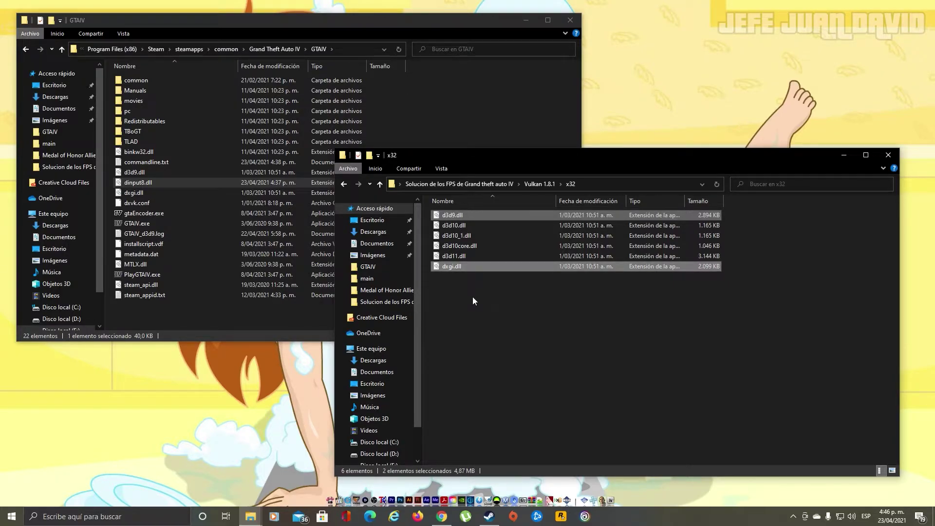
pyautogui.moveTo(458, 268); pyautogui.dragTo(545, 319)
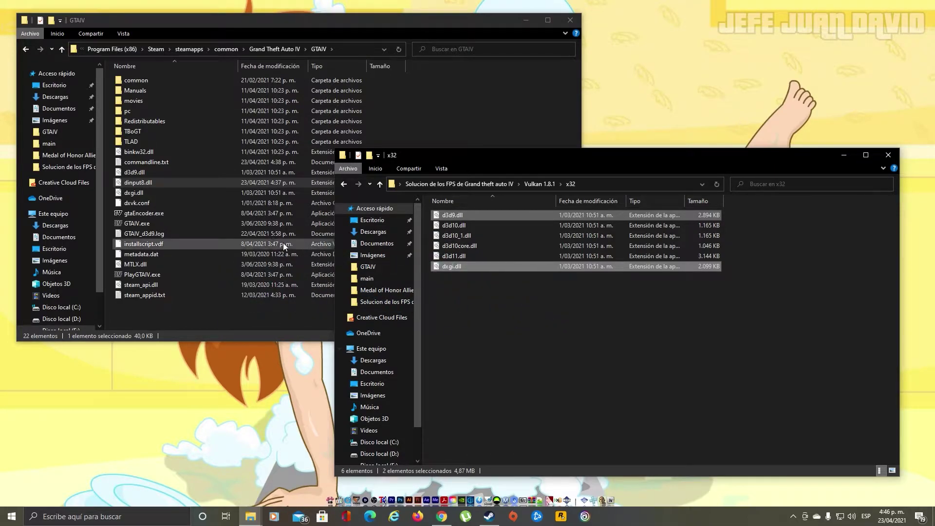
pyautogui.click(142, 174)
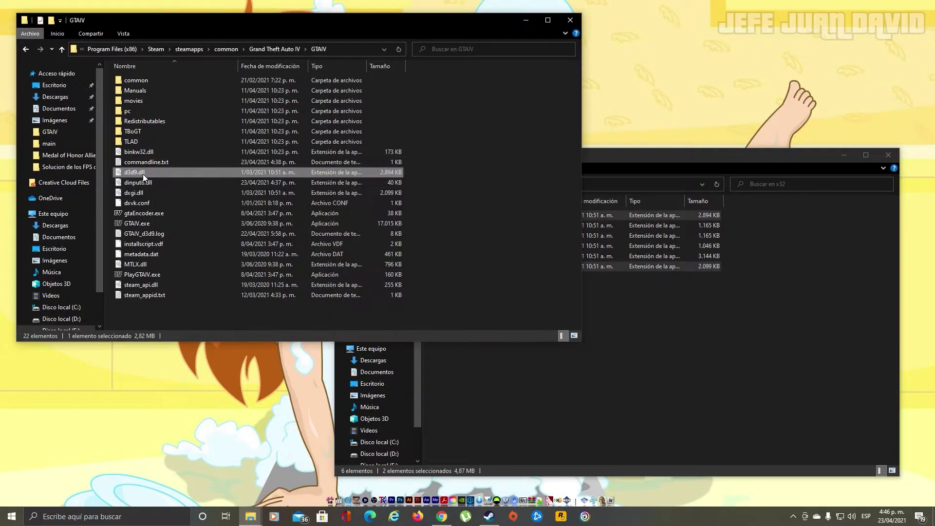
pyautogui.keyDown('ctrl'); pyautogui.click(140, 193); pyautogui.keyUp('ctrl')
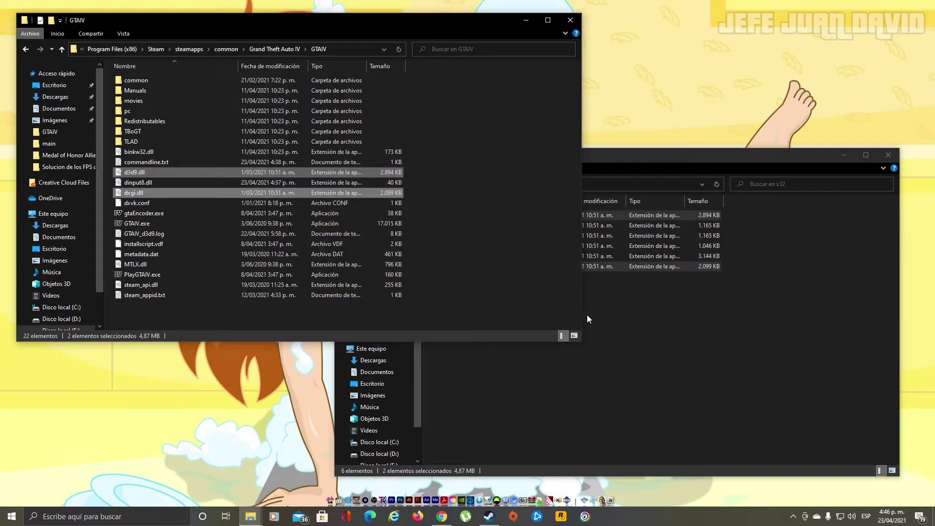
# Step: Go back to commandline.txt in the main solution folder and open the GTAIV folder's copy of it in Notepad
pyautogui.click(611, 315)
pyautogui.press('BackSpace')
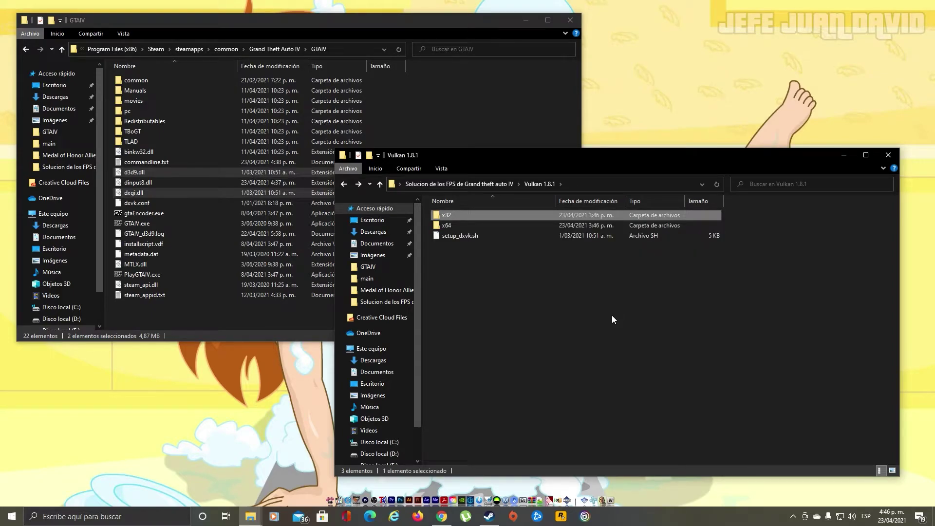
pyautogui.press('BackSpace')
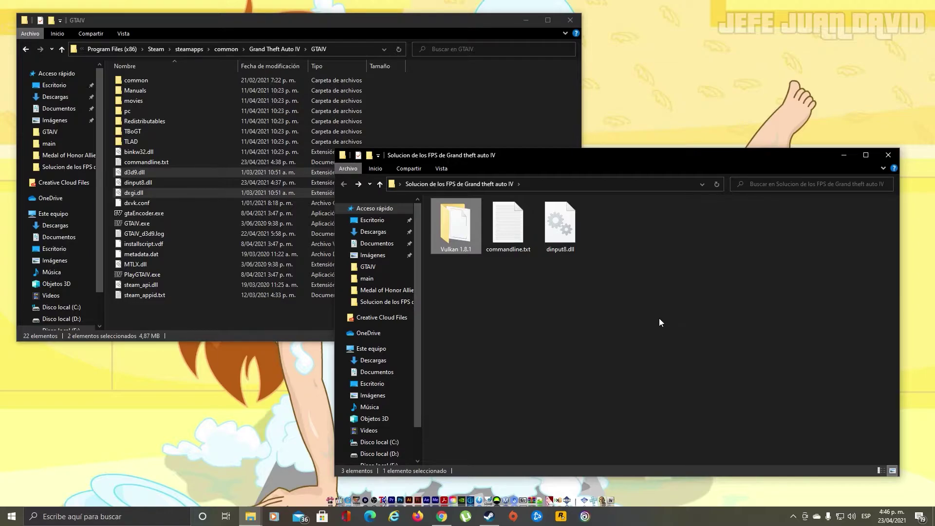
pyautogui.click(508, 231)
pyautogui.moveTo(513, 237); pyautogui.dragTo(520, 273)
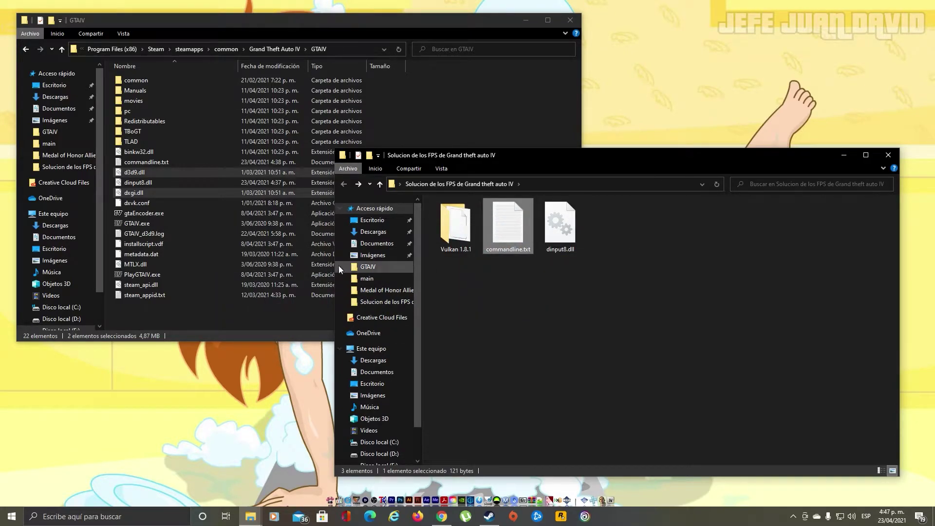
pyautogui.rightClick(142, 162)
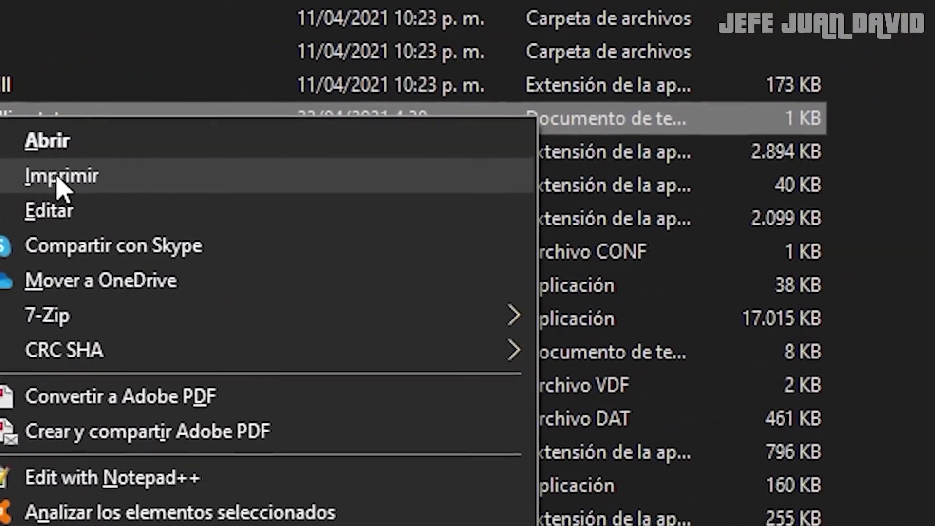
pyautogui.click(2, 214)
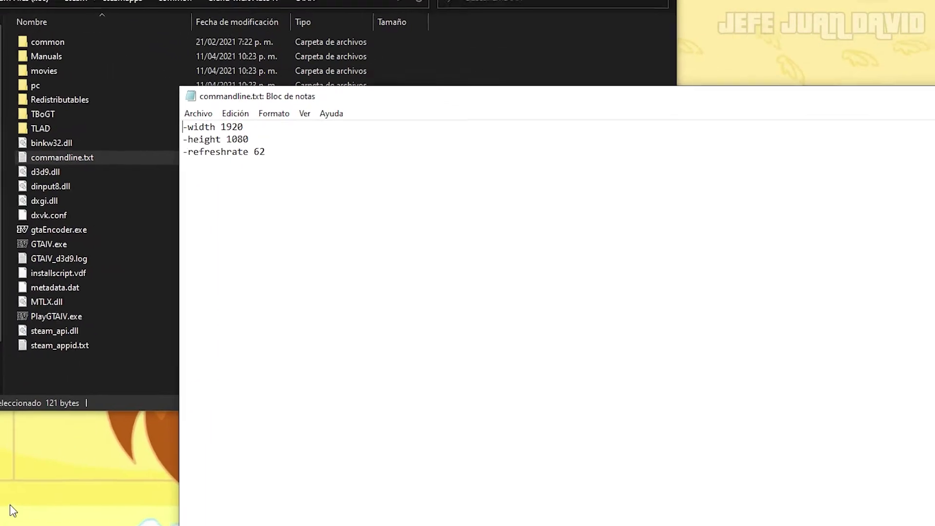
# Step: Compare the screen resolution in the Windows display settings with the values in commandline.txt, and close the settings
pyautogui.rightClick(4, 516)
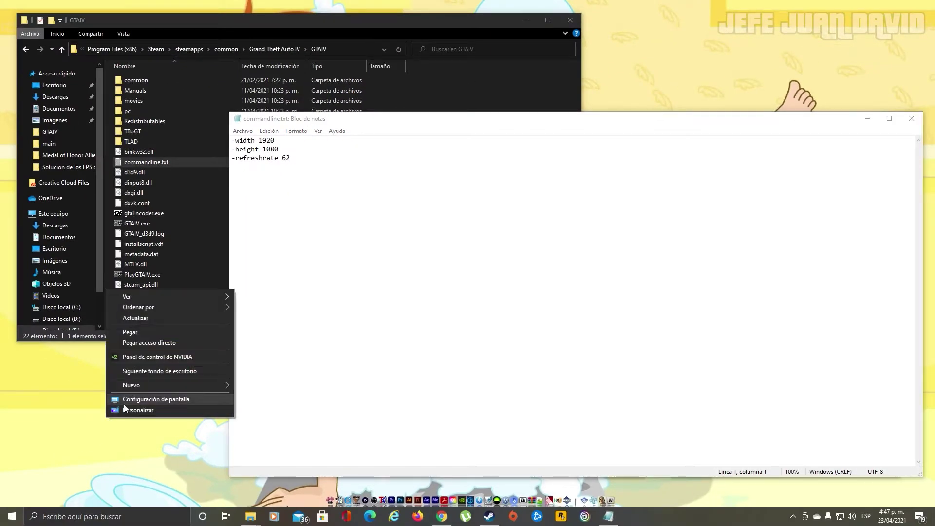
pyautogui.click(124, 404)
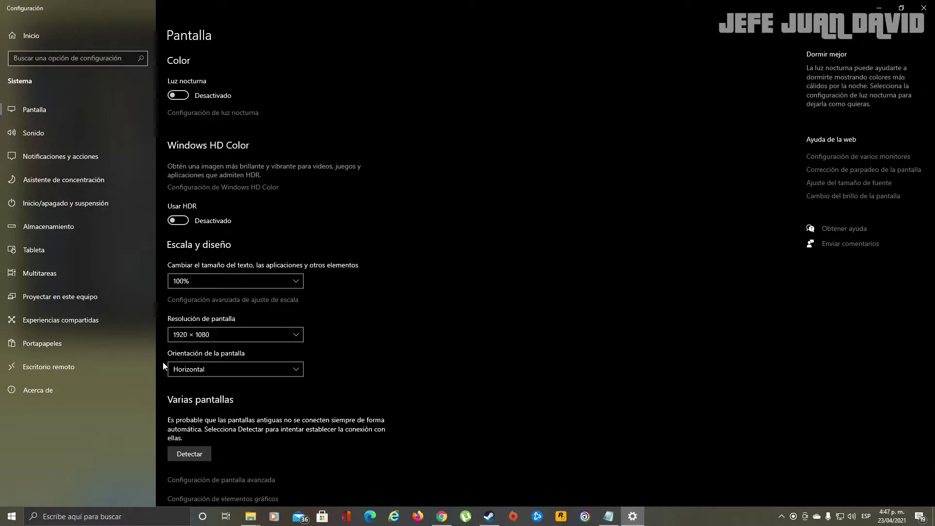
pyautogui.click(608, 514)
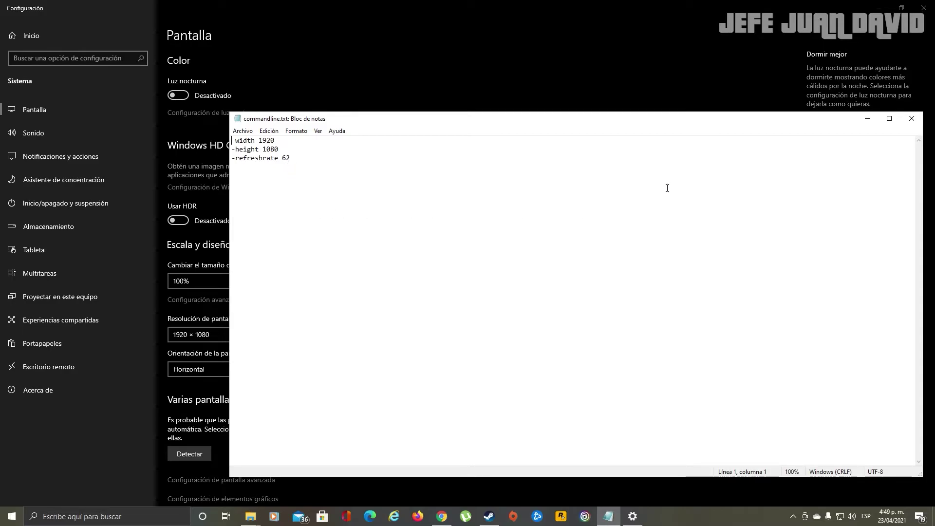
pyautogui.click(923, 7)
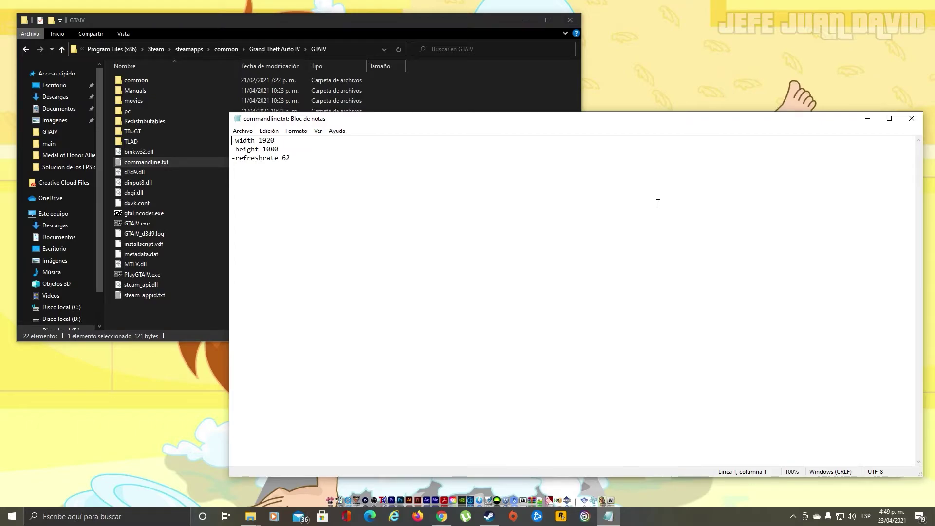
# Step: Move the commandline.txt window out of the way and select dinput8.dll in the solution folder
pyautogui.click(867, 118)
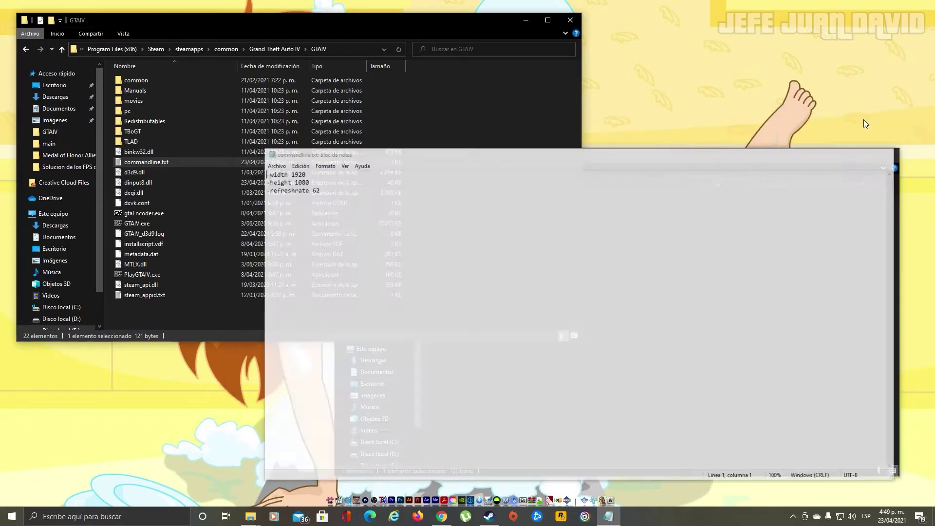
pyautogui.click(685, 297)
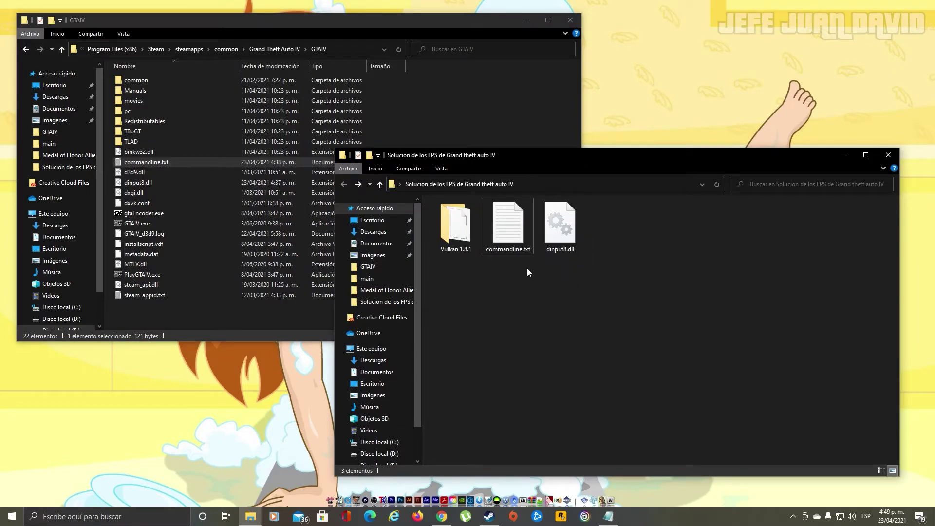
pyautogui.moveTo(564, 229); pyautogui.dragTo(570, 258)
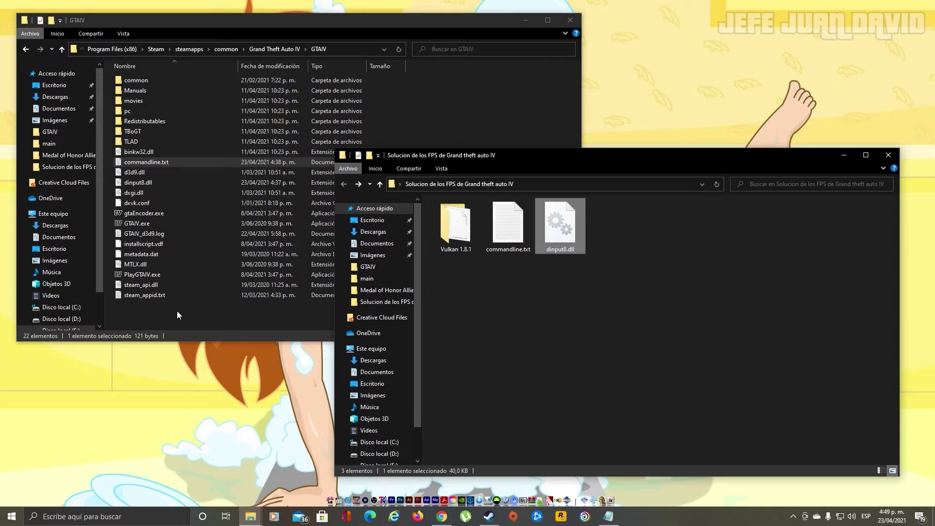
# Step: Switch to Steam and copy the launch parameter -availablevidmem 4096 from the Grand Theft Auto IV properties
pyautogui.click(494, 519)
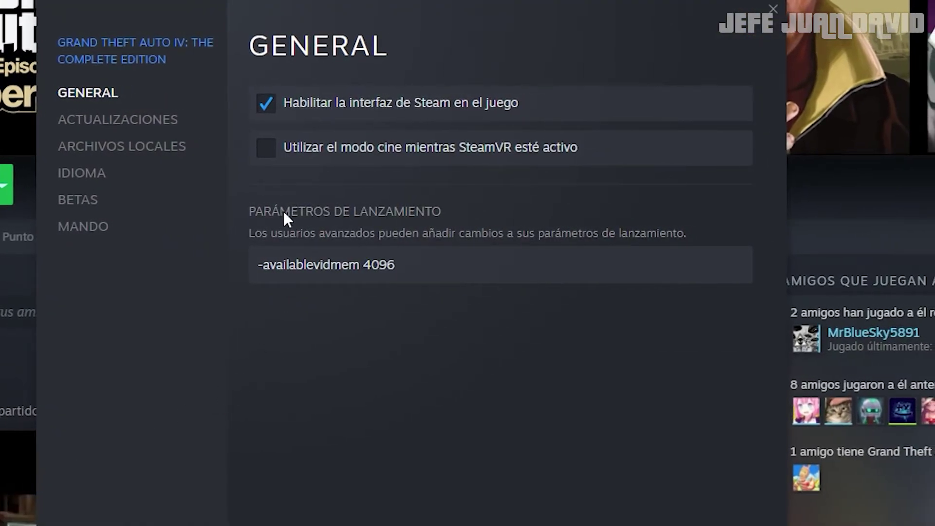
pyautogui.moveTo(261, 271); pyautogui.dragTo(446, 278)
pyautogui.hotkey('ctrl', 'c')
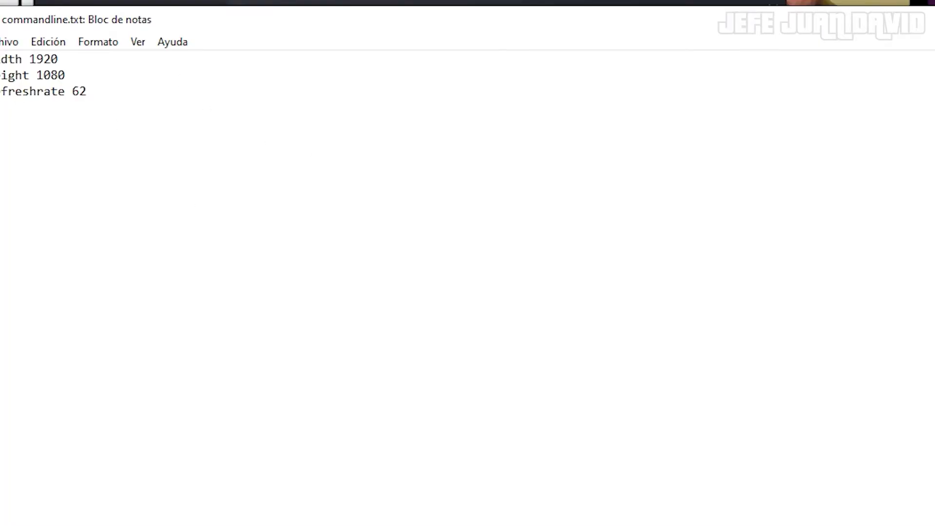
# Step: Add the copied parameter -availablevidmem 4096 as a new line below -refreshrate in commandline.txt
pyautogui.click(18, 121)
pyautogui.click(130, 112)
pyautogui.press('Return')
pyautogui.moveTo(247, 24); pyautogui.dragTo(785, 69)
pyautogui.rightClick(365, 263)
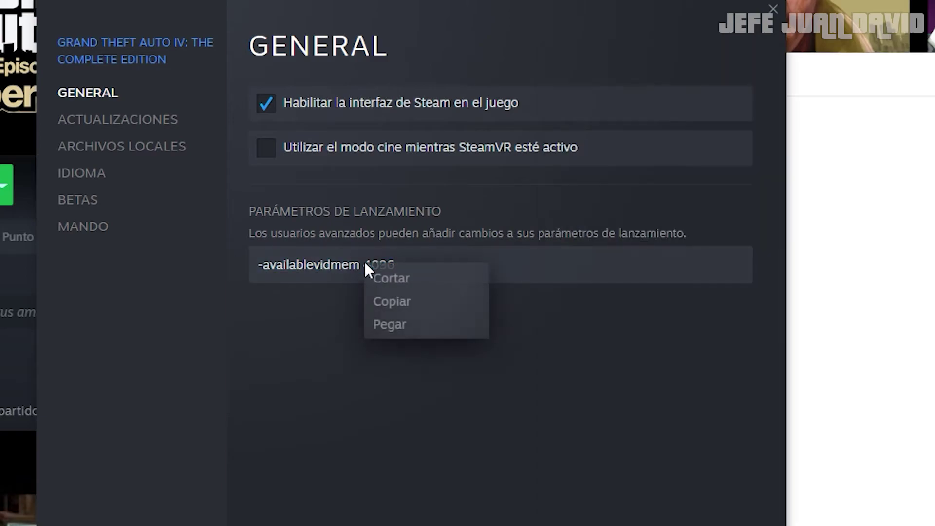
pyautogui.click(420, 303)
pyautogui.click(659, 153)
pyautogui.click(566, 154)
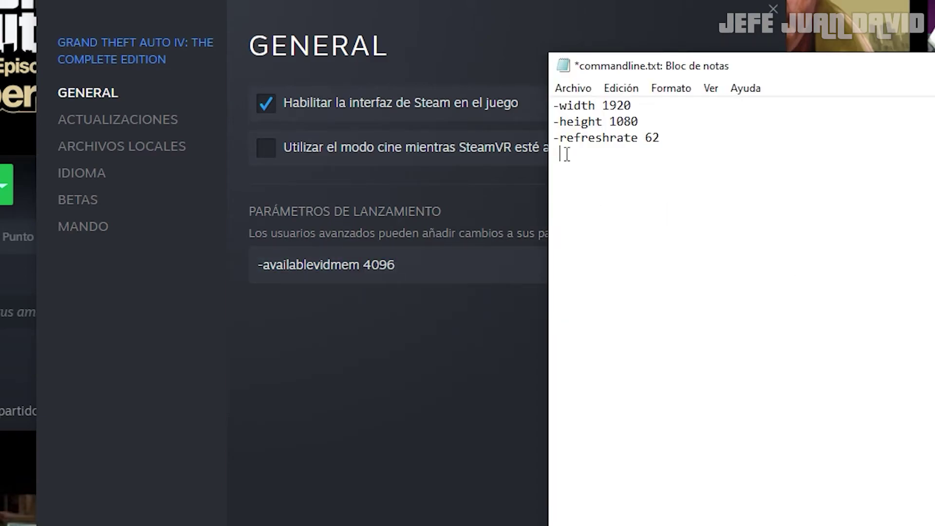
pyautogui.hotkey('ctrl', 'v')
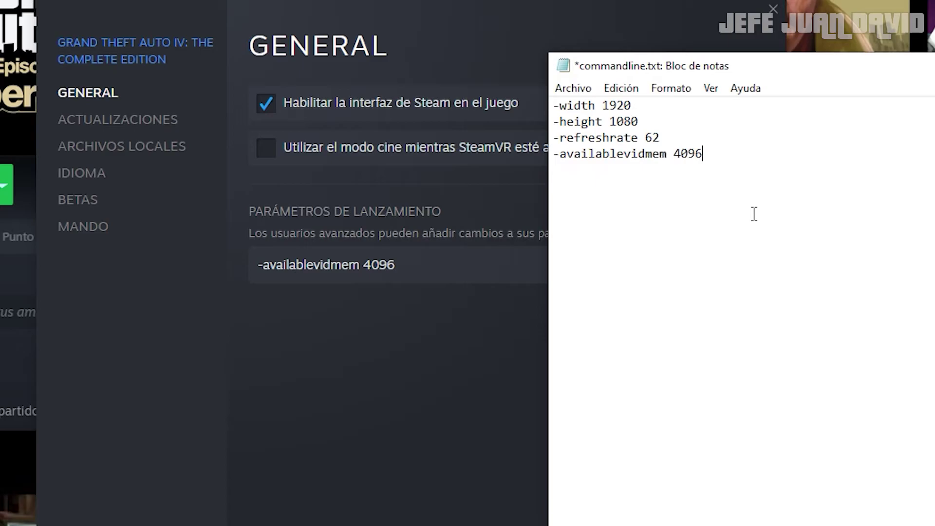
# Step: Delete the -availablevidmem 4096 line from commandline.txt, and close both the file and the game's properties
pyautogui.moveTo(726, 171); pyautogui.dragTo(531, 176)
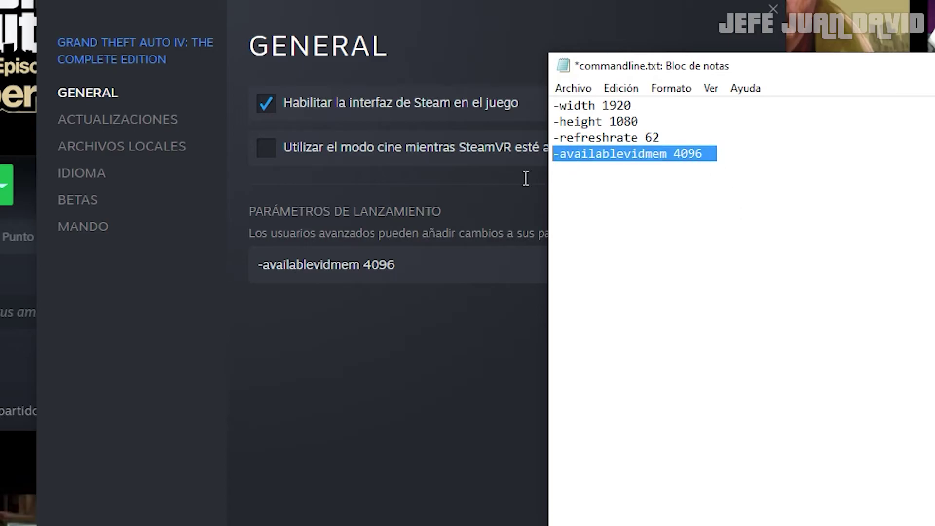
pyautogui.press('Delete')
pyautogui.moveTo(776, 65); pyautogui.dragTo(706, 0)
pyautogui.hotkey('alt', 'F4')
pyautogui.click(417, 298)
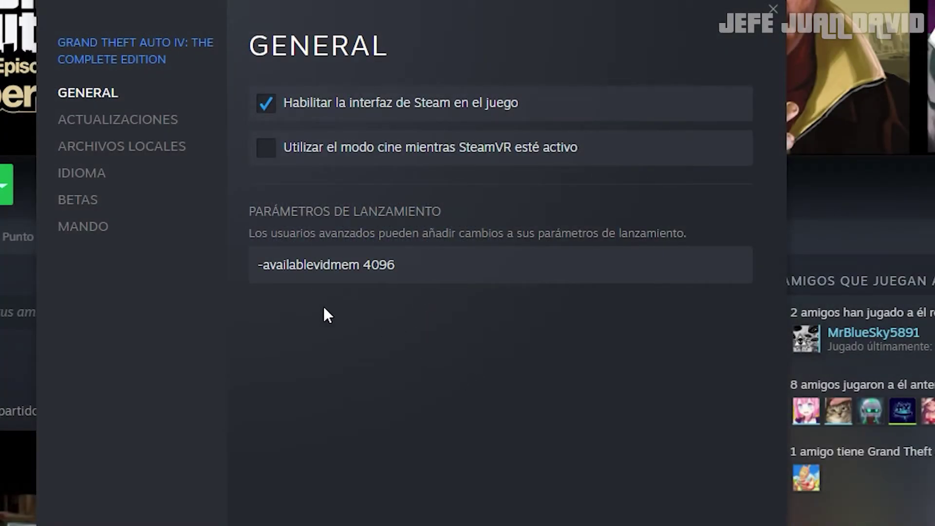
pyautogui.click(773, 9)
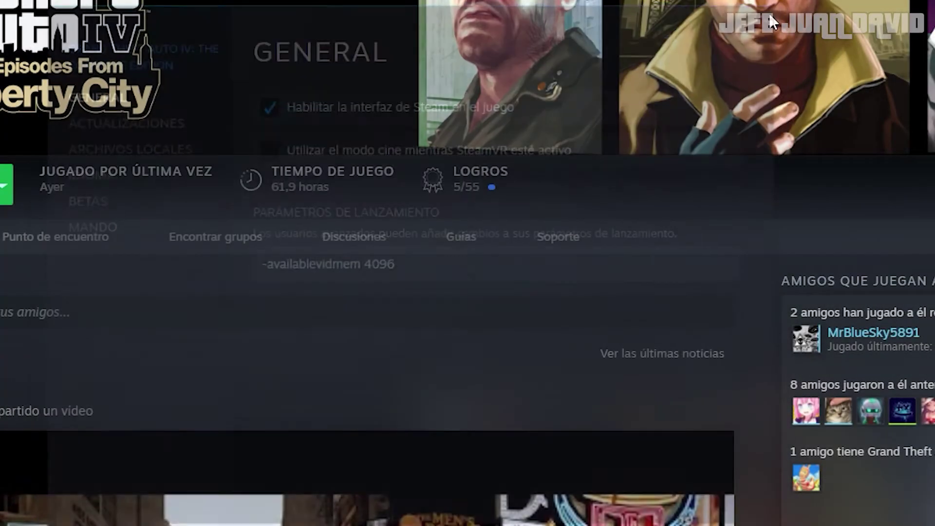